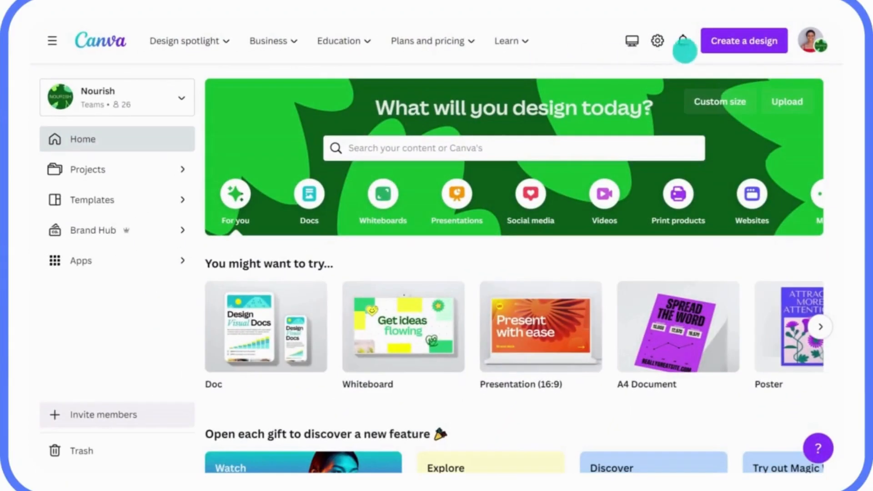
Import the Q1 Sustainability Strategy Doc PDF from the Nourish Doc folder as a new design
left_click(726, 48)
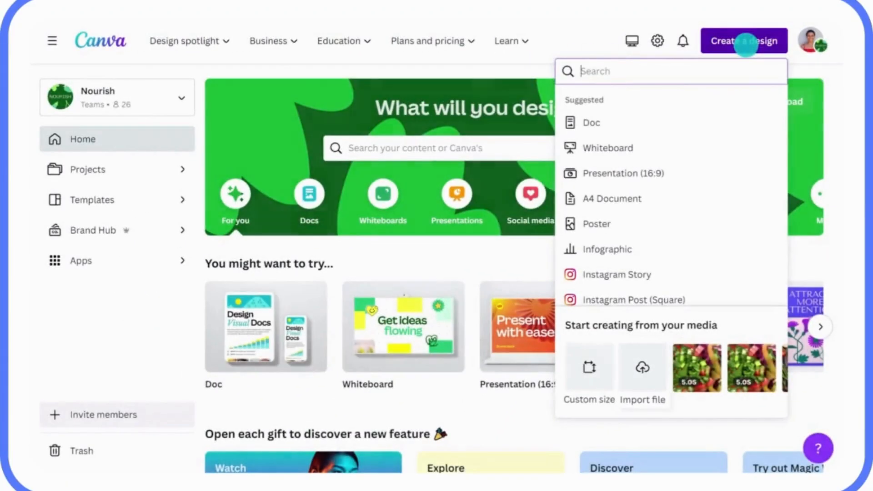
left_click(641, 359)
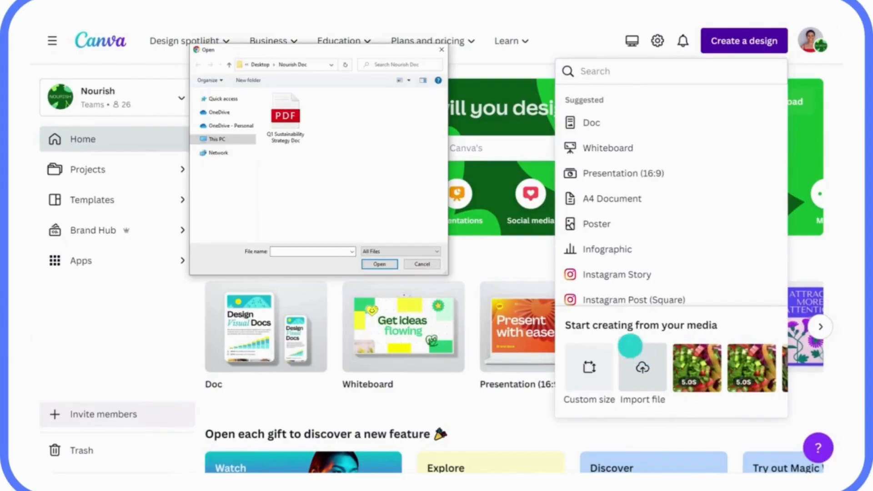
left_click(285, 116)
left_click(374, 265)
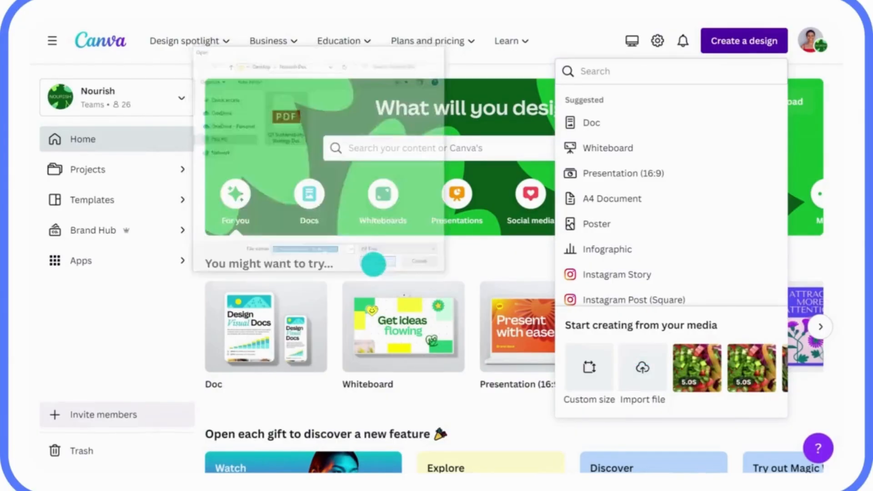
scroll(478, 43, "down", 10)
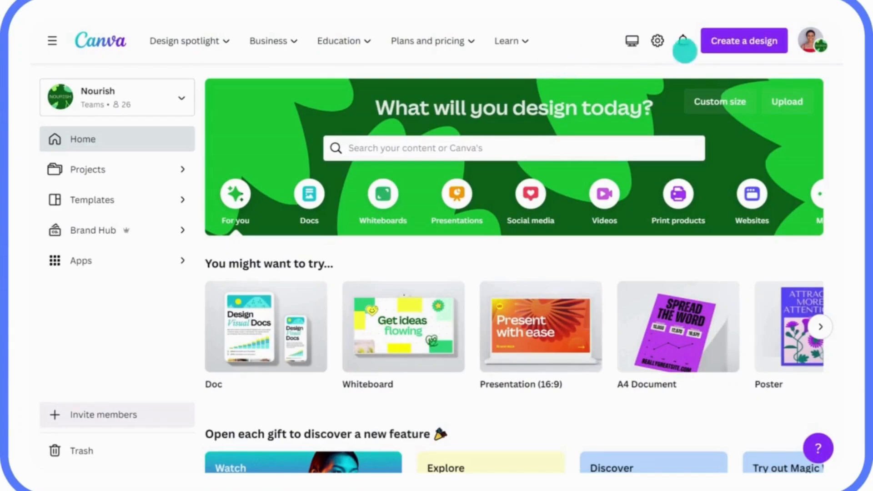
left_click(733, 50)
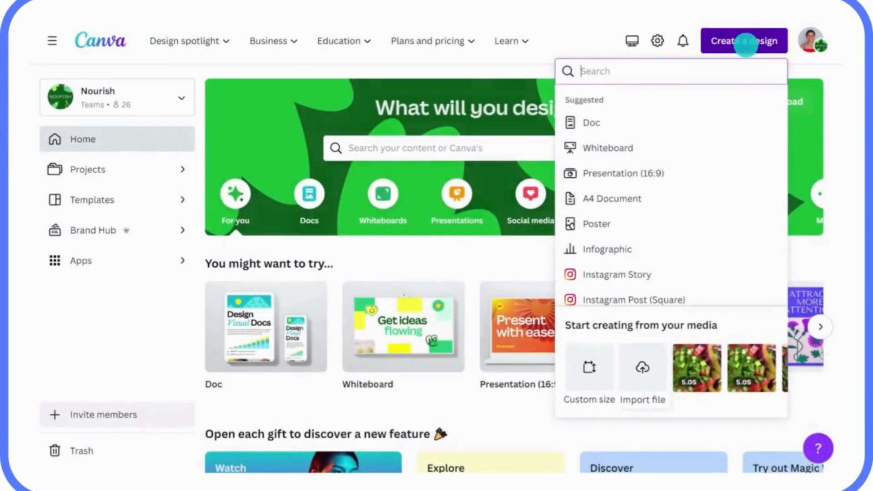
left_click(642, 364)
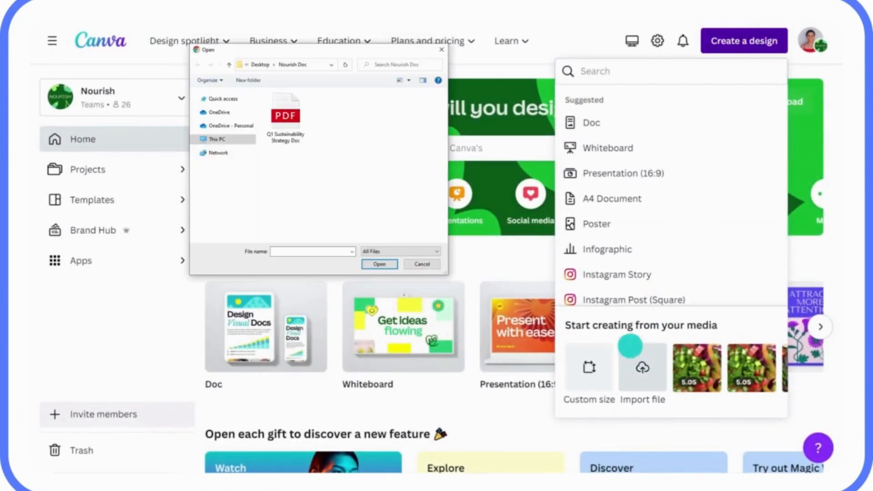
left_click(286, 114)
left_click(373, 264)
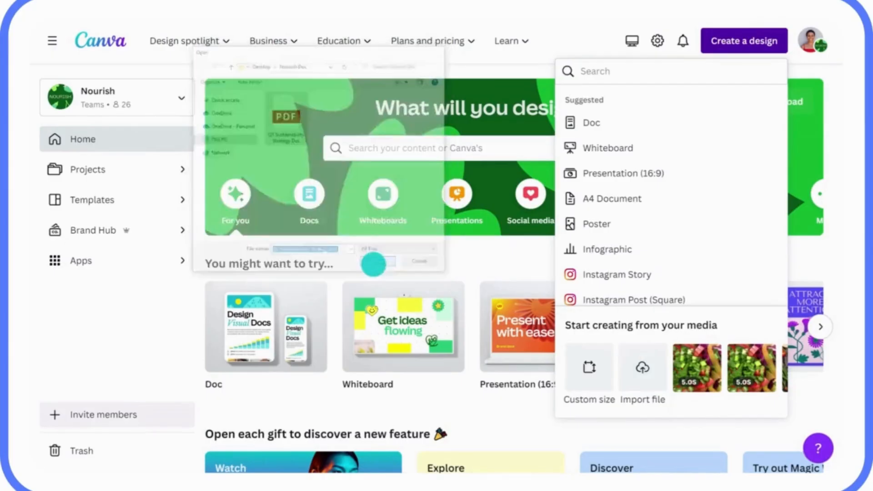
left_click(484, 43)
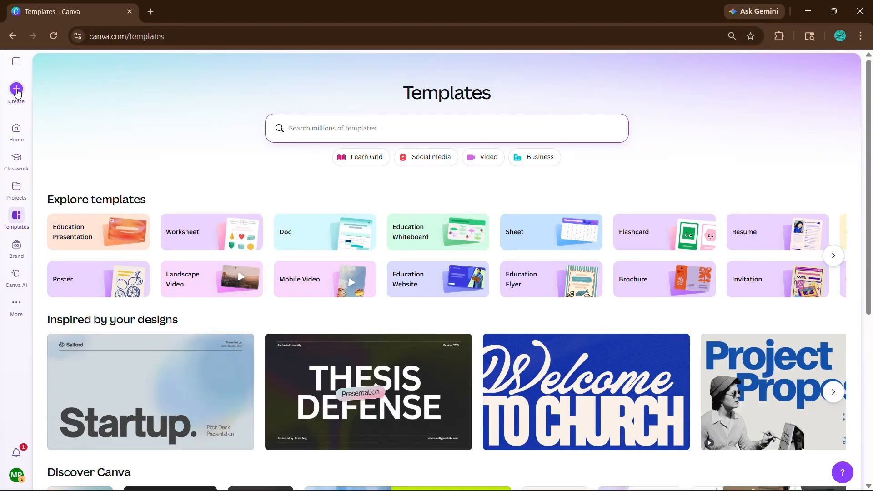
Create a new blank 1920 × 1080 px presentation and open the Forms category of the elements
left_click(17, 90)
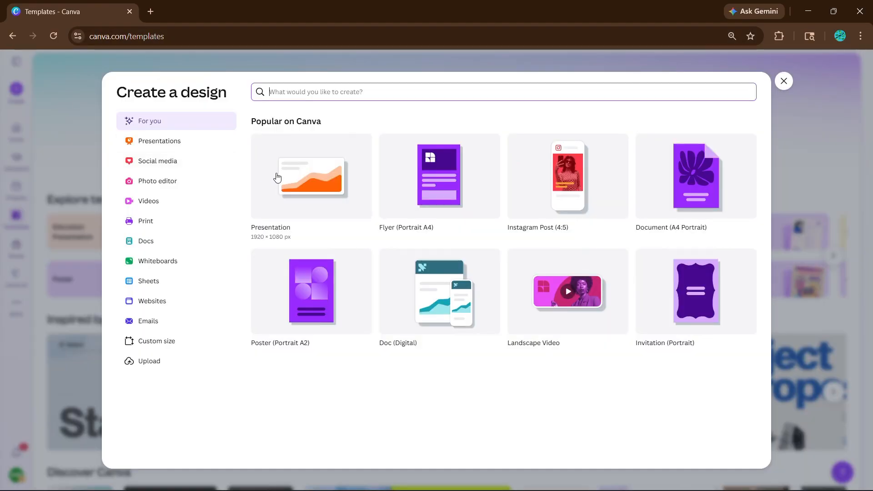
left_click(299, 182)
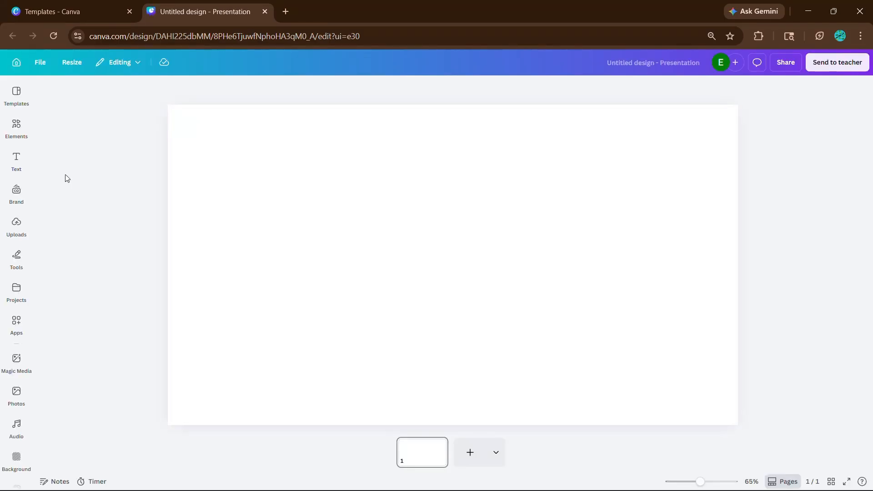
left_click(13, 129)
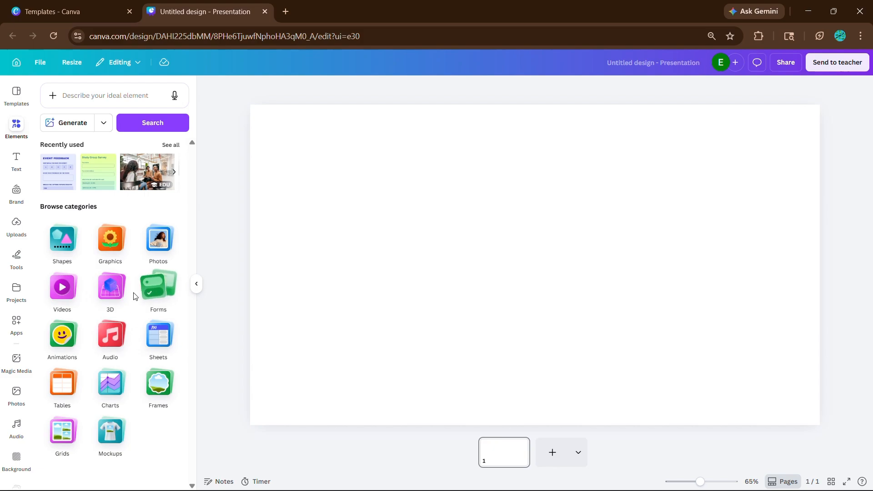
left_click(156, 297)
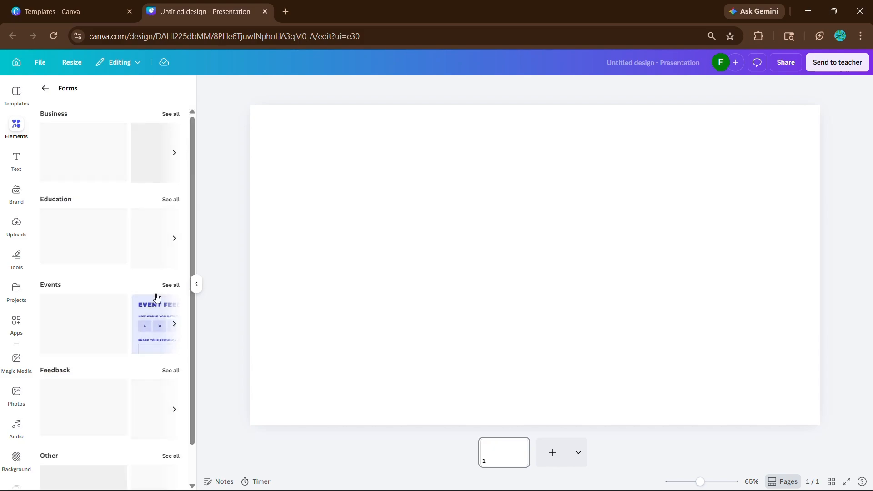
Browse the form templates, insert the Study Group Survey from the Education forms and move it toward the page's left side
scroll(127, 263, "down", 2)
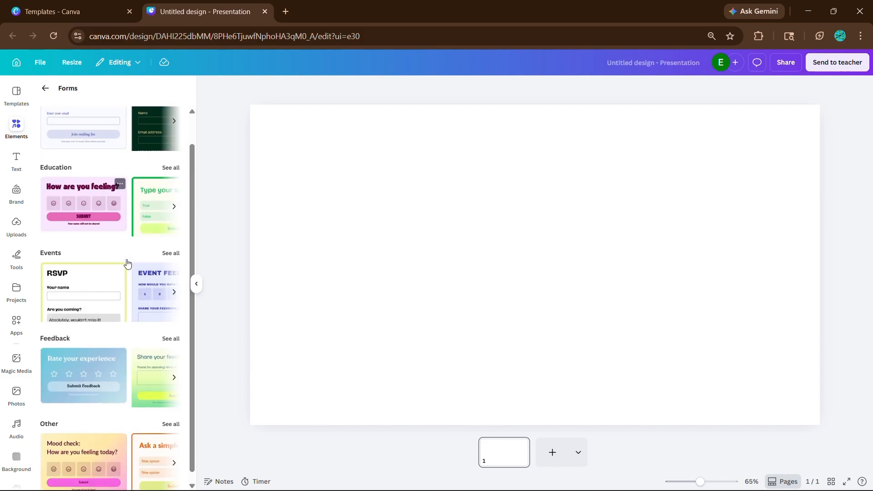
scroll(128, 262, "up", 2)
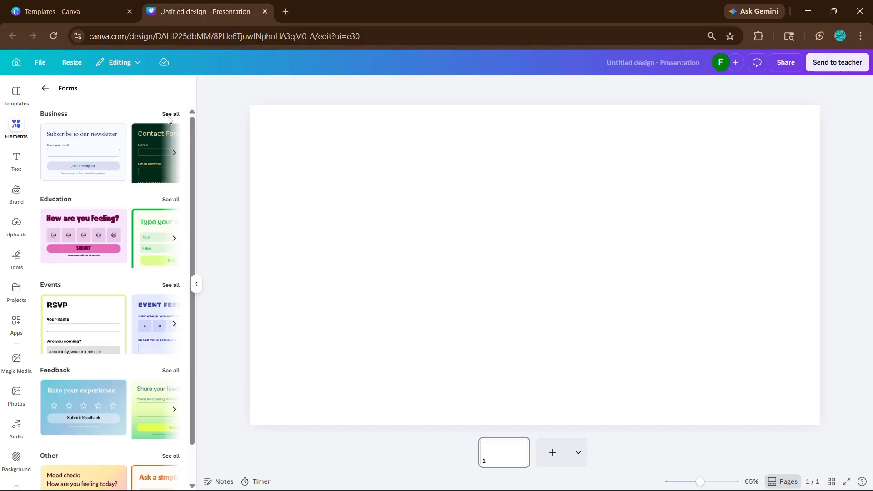
left_click(170, 115)
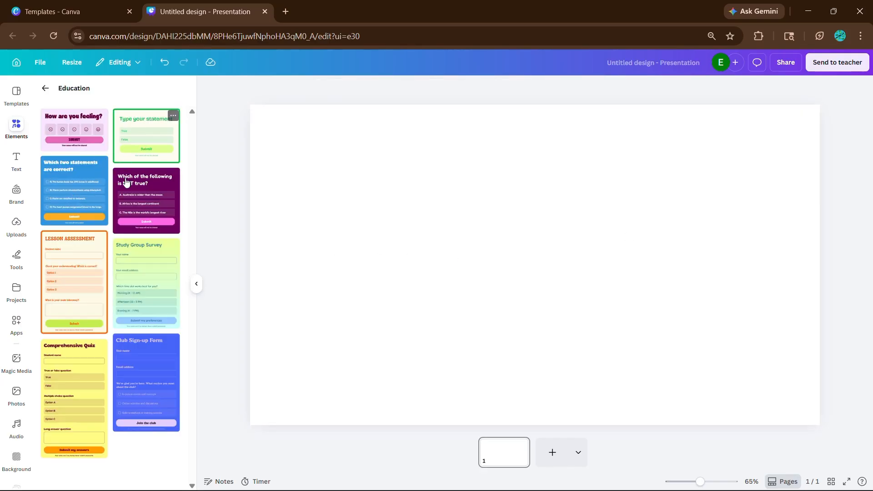
left_click(152, 259)
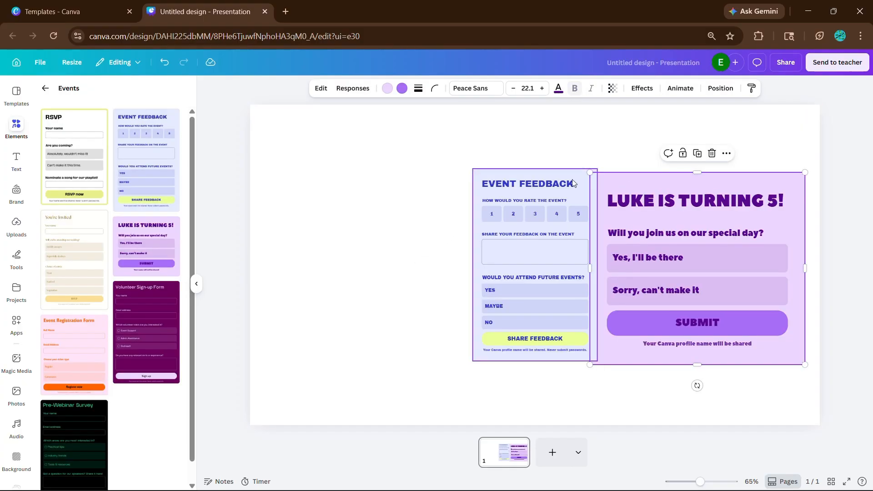
left_click_drag(528, 179, 378, 179)
Place the Share your feedback form beside the Rate your experience form and shrink it proportionally
left_click(665, 186)
left_click_drag(665, 186, 568, 186)
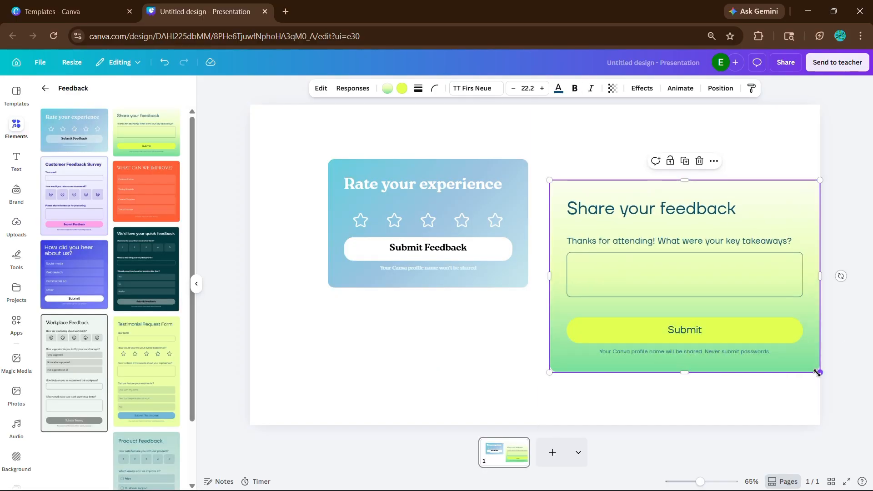
left_click_drag(817, 373, 771, 340)
left_click(825, 350)
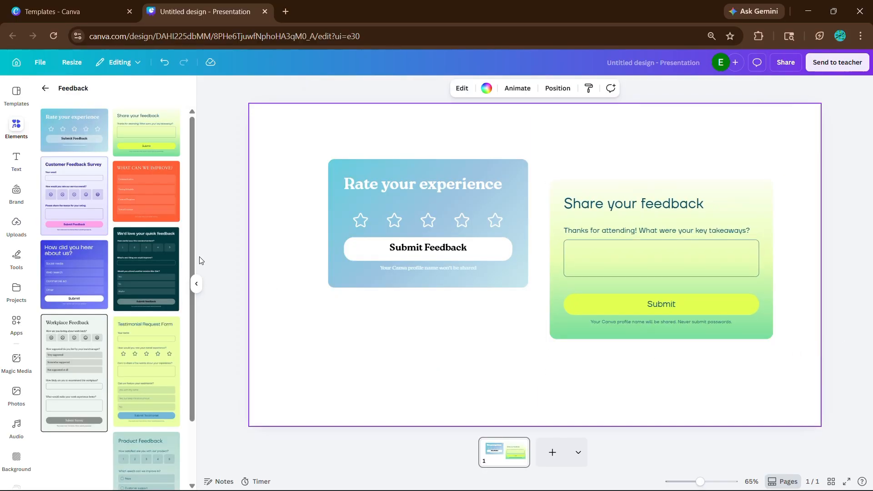
Show all form templates in the Other group and delete both feedback forms from the page
left_click(46, 88)
scroll(128, 411, "down", 1)
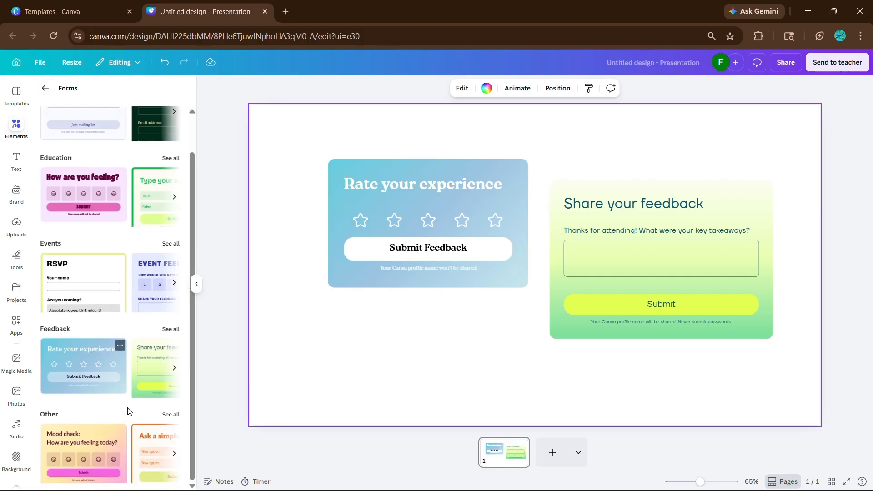
left_click(164, 421)
left_click(397, 209)
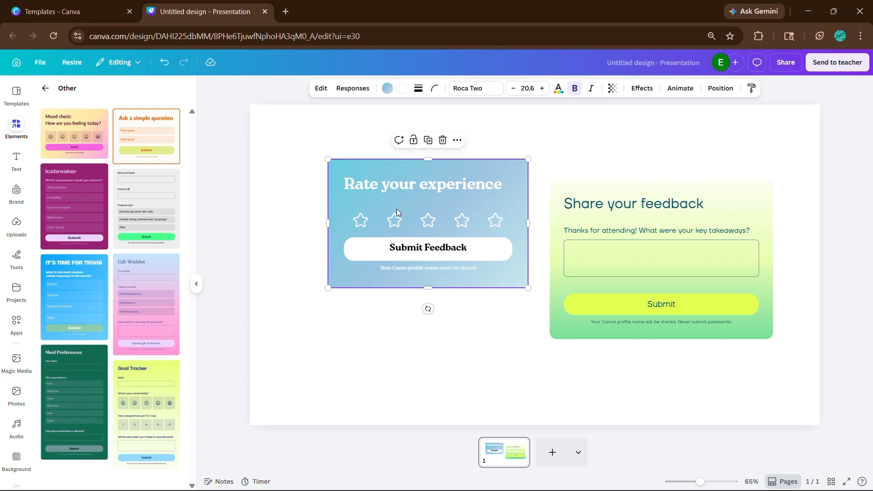
key("Delete")
key("Delete")
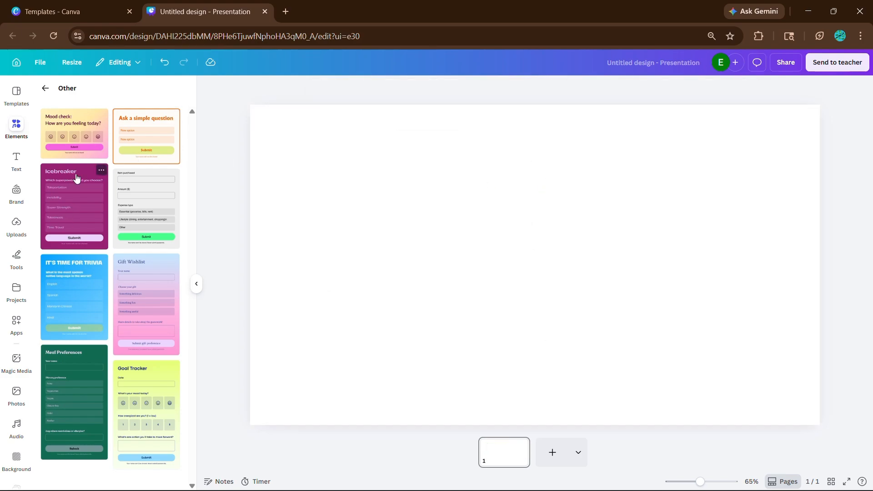
Insert the Mood check form on the empty page and move it slightly upward
left_click(67, 127)
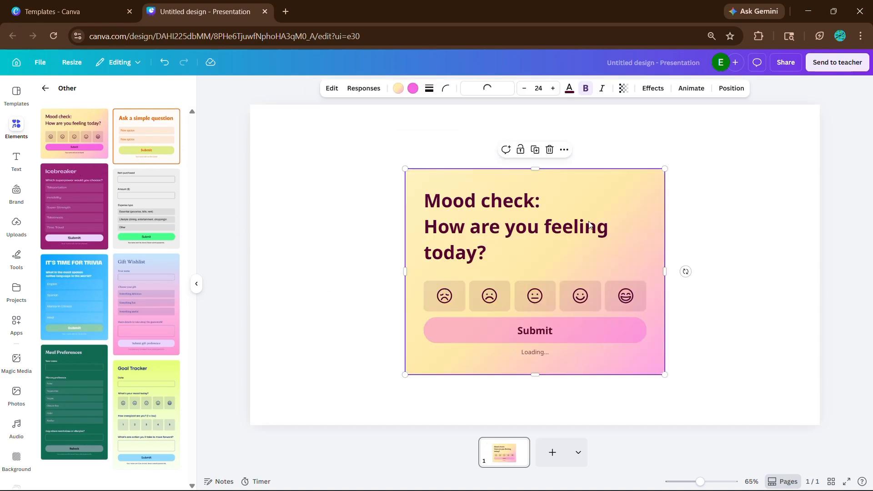
left_click_drag(612, 234, 609, 207)
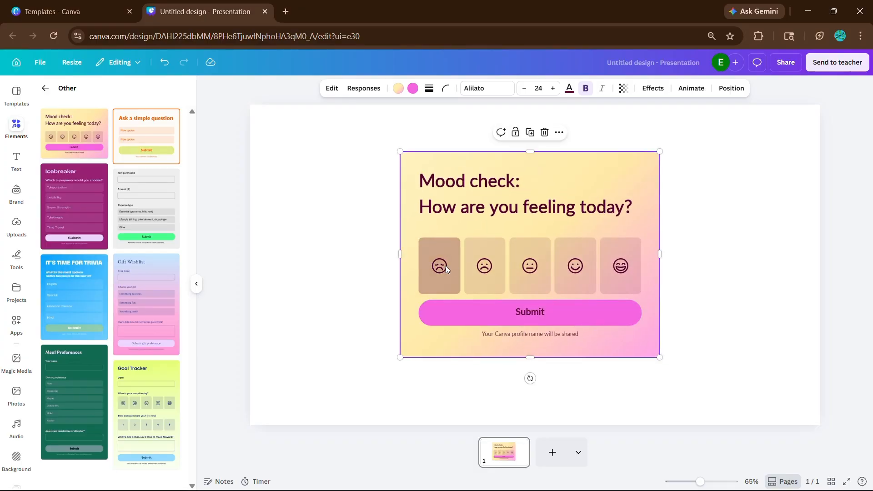
Insert the Study Group Survey form from the Education templates and collapse the template list
left_click(142, 256)
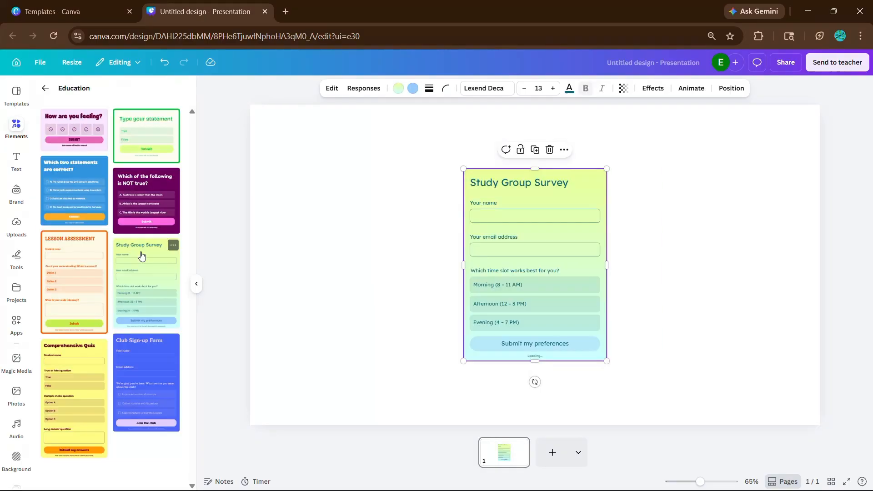
left_click(196, 284)
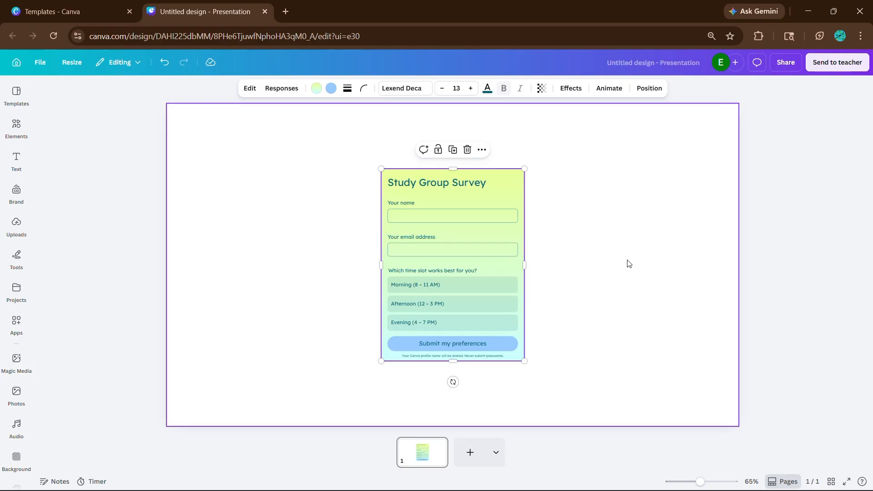
scroll(629, 264, "up", 2)
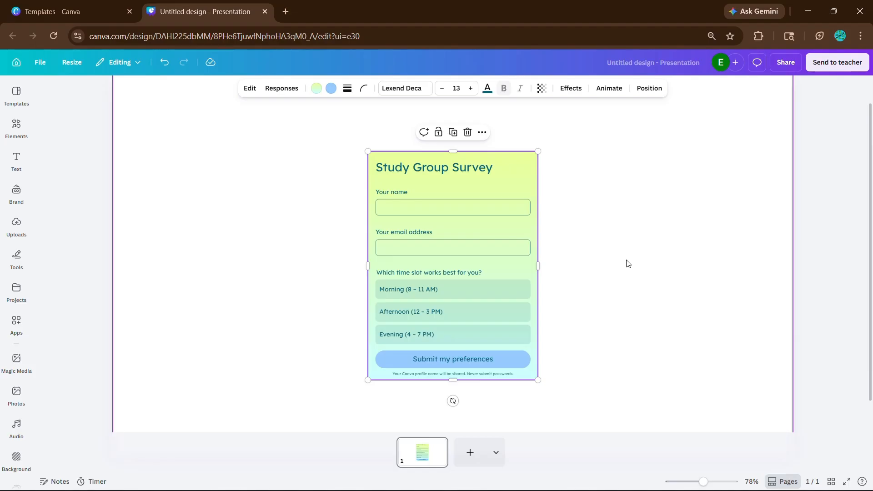
Relabel the survey's name and email questions as ADD NAME HERE and EMAIL
left_click(250, 89)
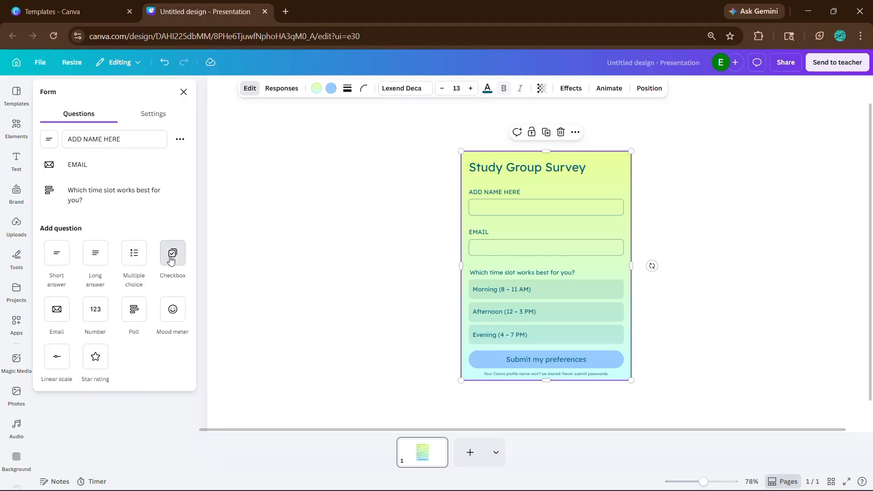
Try adding a Checkbox question to the form, delete it and open the options of the EMAIL question
left_click(171, 260)
left_click(180, 226)
left_click(193, 337)
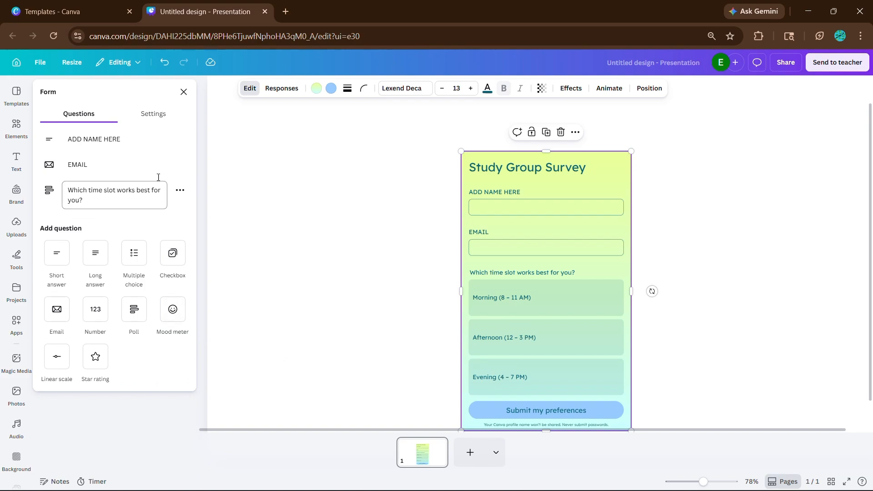
left_click(180, 165)
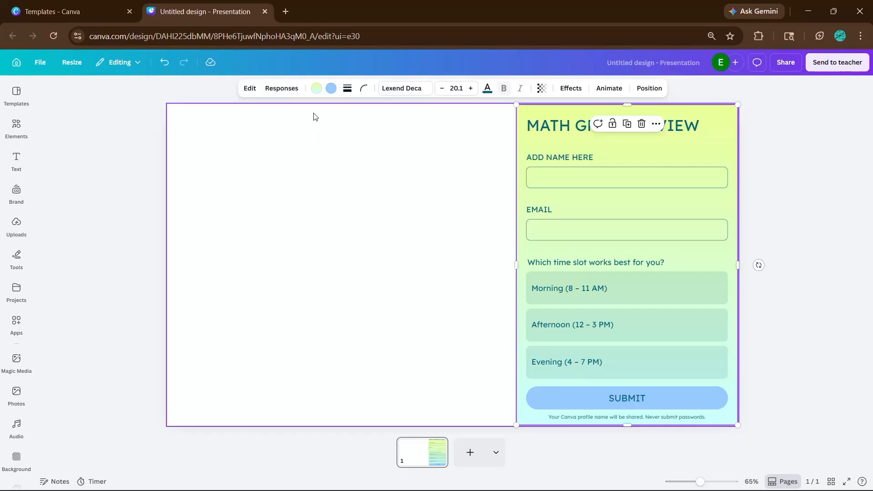
Try a solid stroke and different stroke weights on the MATH GROUP REVIEW form
left_click(319, 88)
left_click(348, 88)
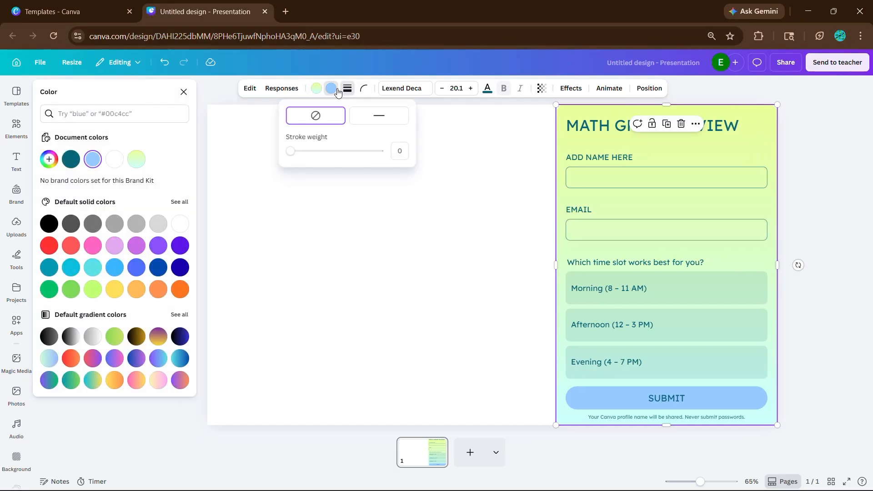
mouse_move(298, 155)
left_mouse_down()
mouse_move(367, 150)
mouse_move(198, 169)
left_mouse_up()
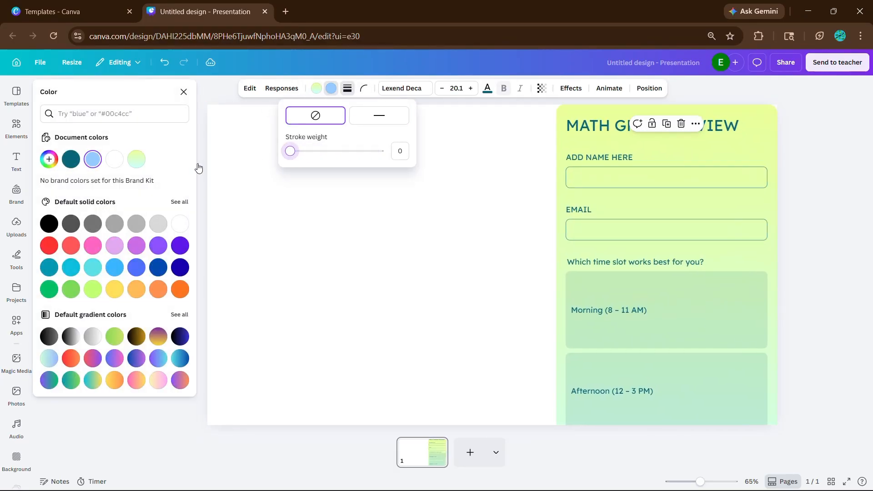
left_click(364, 116)
left_click(673, 132)
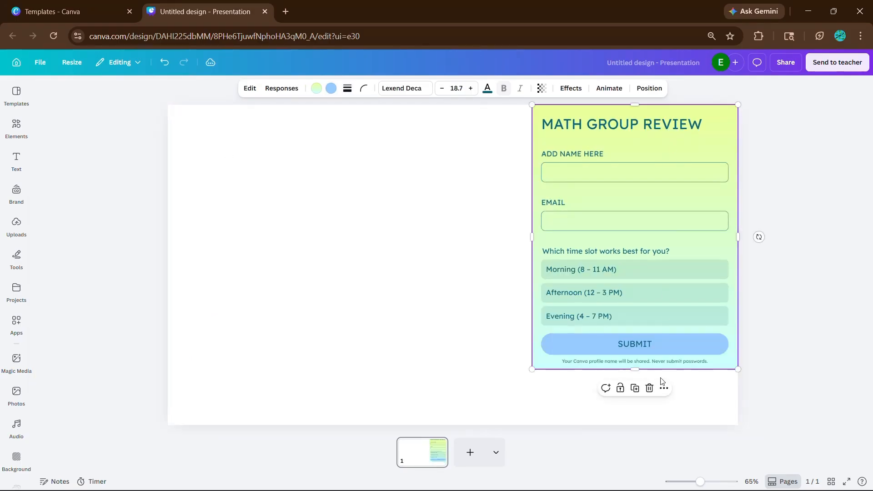
Stretch the form down to the page's bottom edge and widen it toward the page centre
left_click_drag(638, 370, 638, 425)
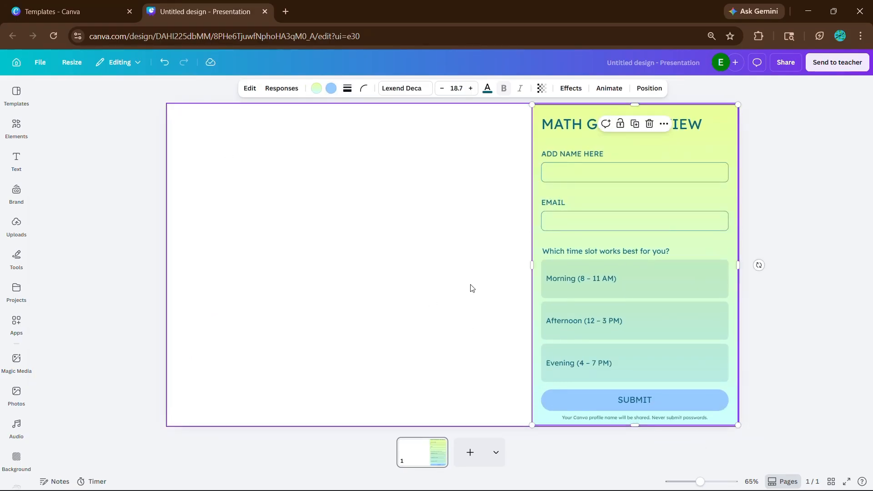
left_click_drag(530, 266, 494, 267)
Set the page background to the form's yellow-green to light blue gradient from the document colors
left_click(370, 143)
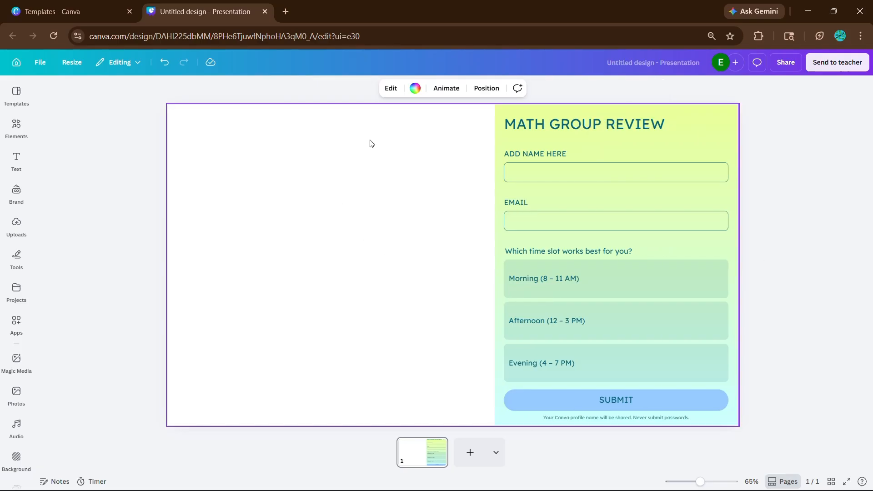
left_click(414, 88)
left_click(138, 163)
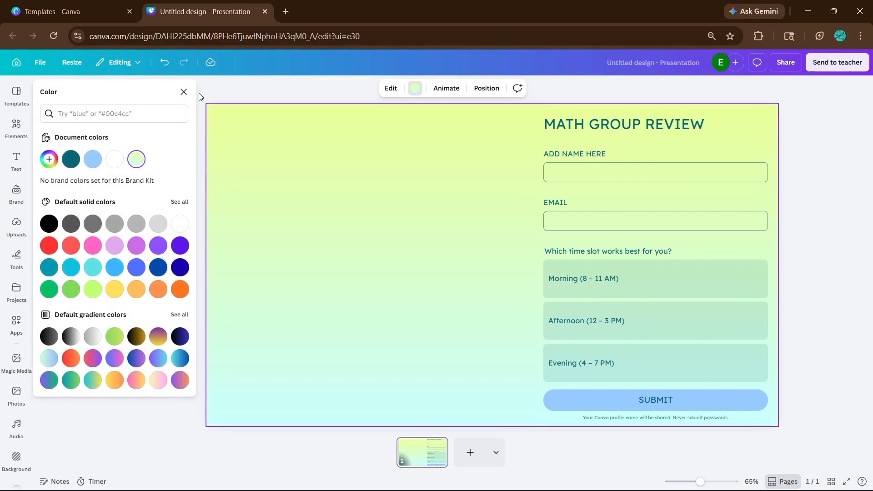
Add a rounded square from the recently used shapes to the empty area beside the form and fill it light blue
left_click(183, 92)
left_click(18, 129)
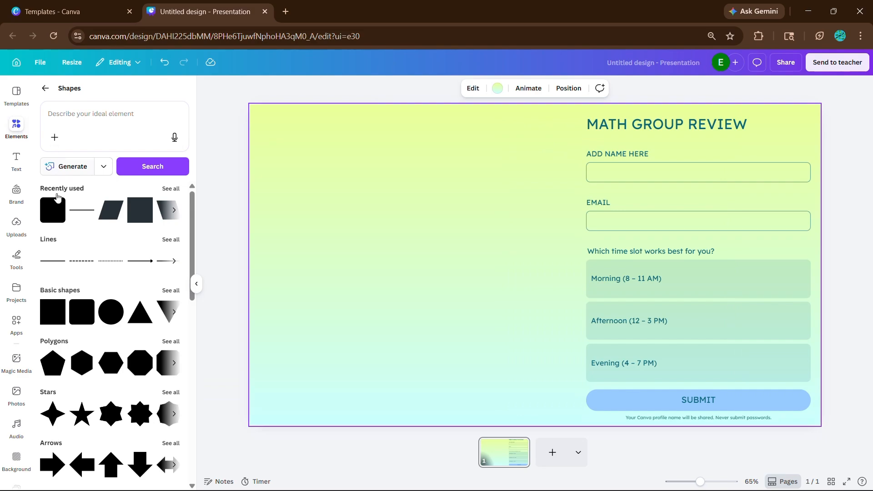
left_click(50, 212)
left_click_drag(531, 253, 425, 253)
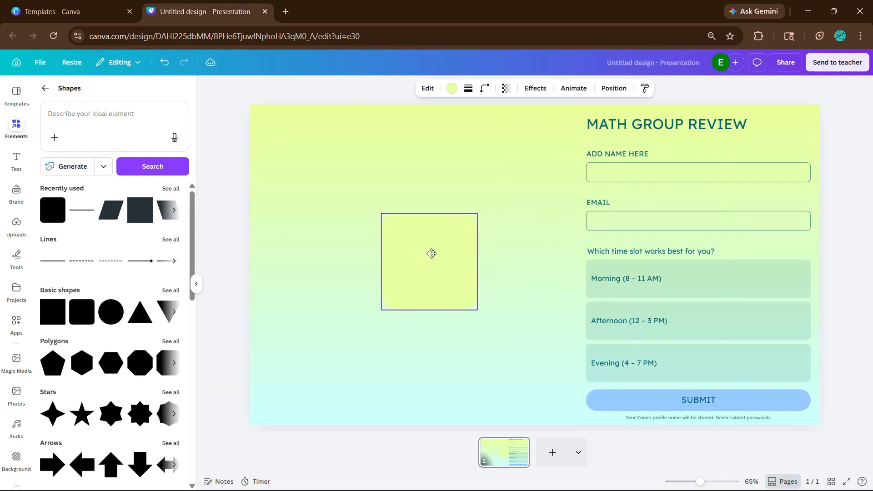
left_click(452, 89)
left_click(136, 156)
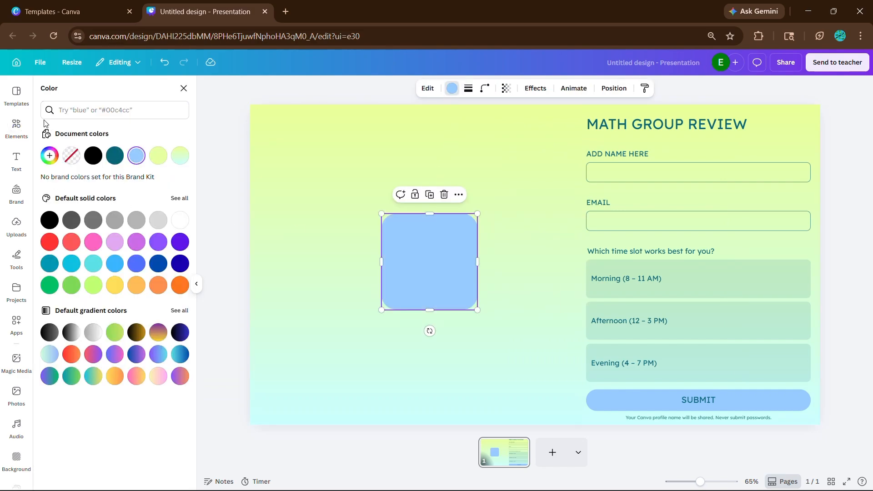
Insert the recently used photo of colorful math numbers and move it beside the form
left_click(16, 129)
left_click(45, 87)
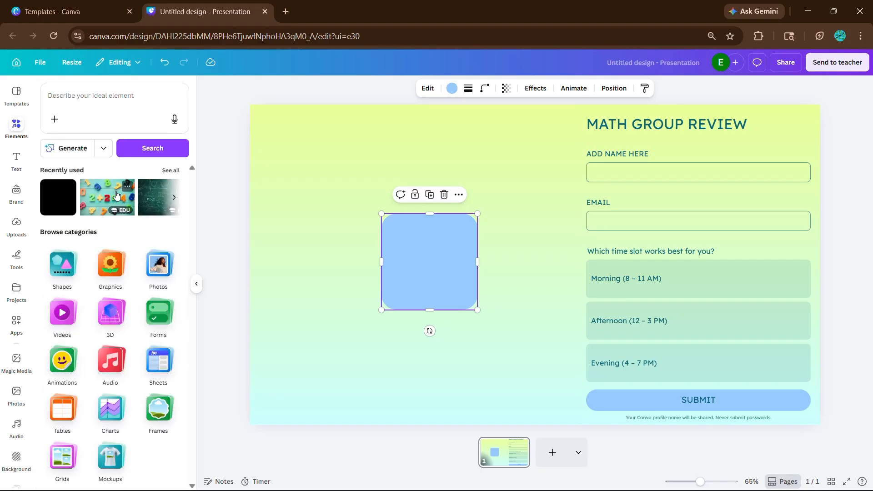
left_click(116, 199)
left_click_drag(419, 231, 569, 238)
Change the rounded square's fill to the dark teal document color
left_click(427, 244)
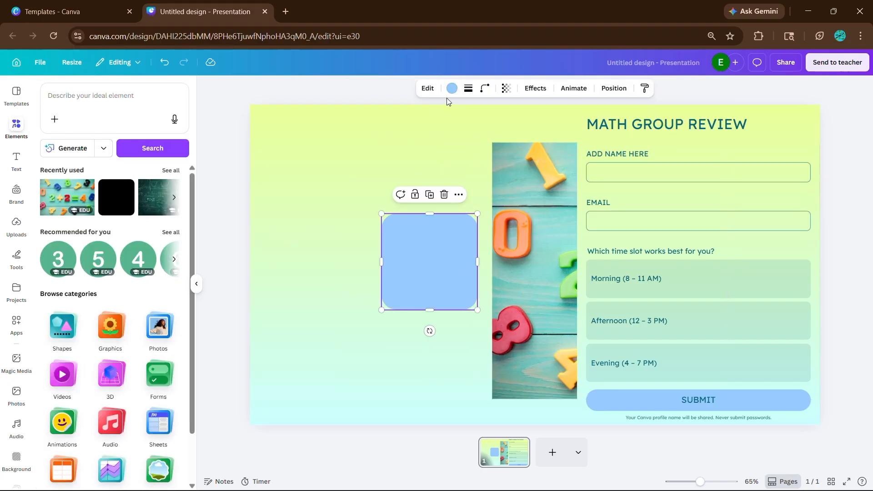
left_click(452, 90)
left_click(115, 155)
Send the numbers photo behind the rounded square and fit it to the page area left of the form
left_click_drag(523, 219, 283, 180)
key("ctrl+[")
left_click_drag(635, 233, 577, 273)
left_click_drag(413, 362, 413, 426)
left_click(197, 284)
Enlarge the rounded shape to cover most of the photo and fill it with the yellow-green to light blue gradient
left_click_drag(355, 241, 460, 183)
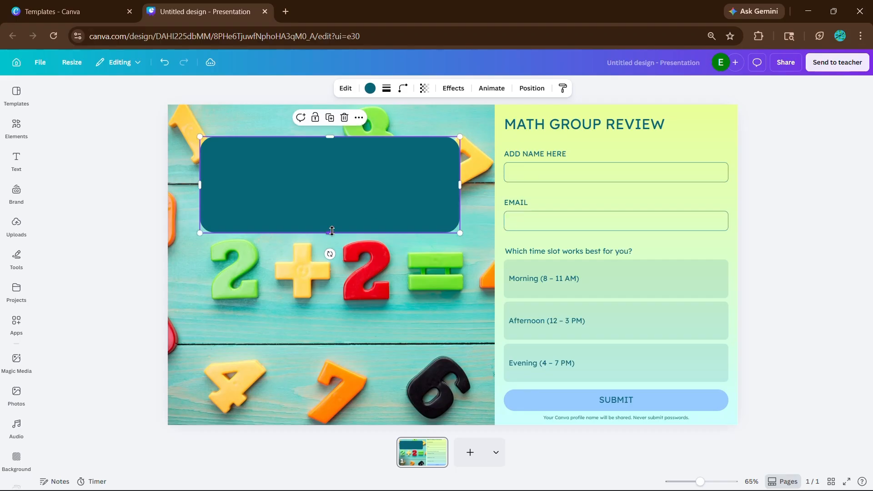
left_click_drag(329, 233, 350, 393)
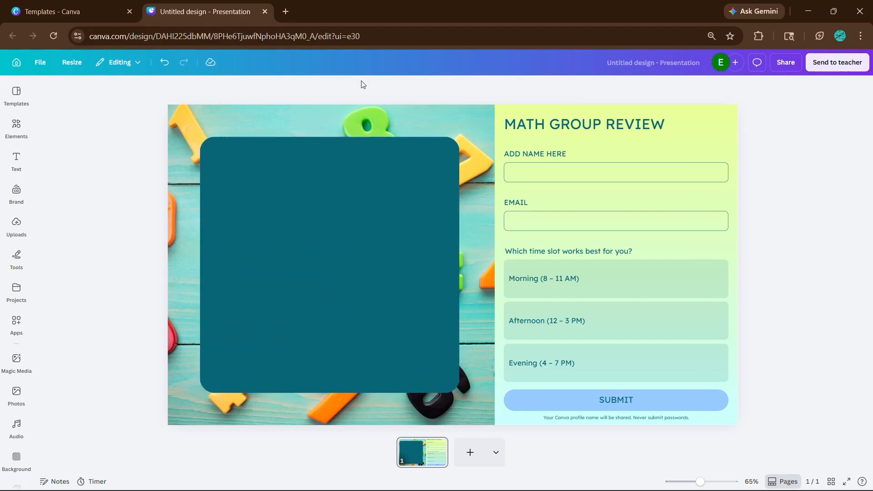
left_click(370, 88)
left_click(158, 158)
Increase the numbers photo's transparency so the page's gradient background shows through it
left_click(236, 122)
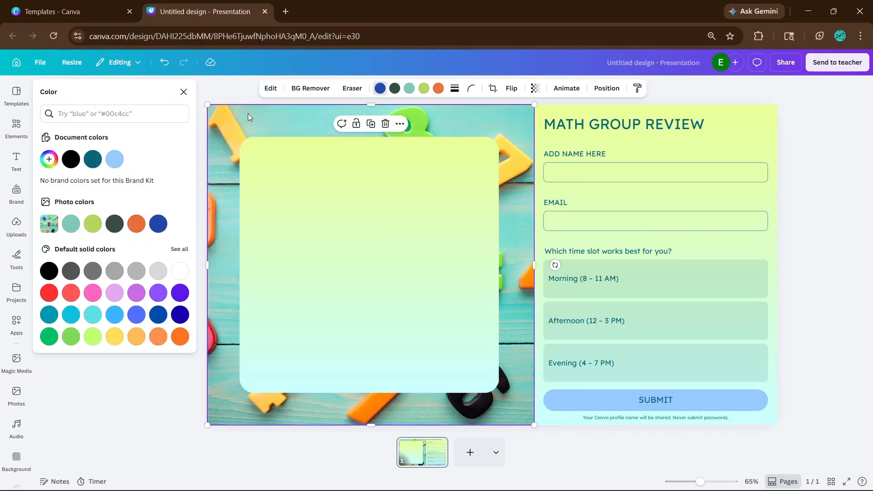
left_click(535, 88)
left_click_drag(561, 125, 501, 125)
Fill the large rounded shape with white (#ffffff)
left_click(419, 198)
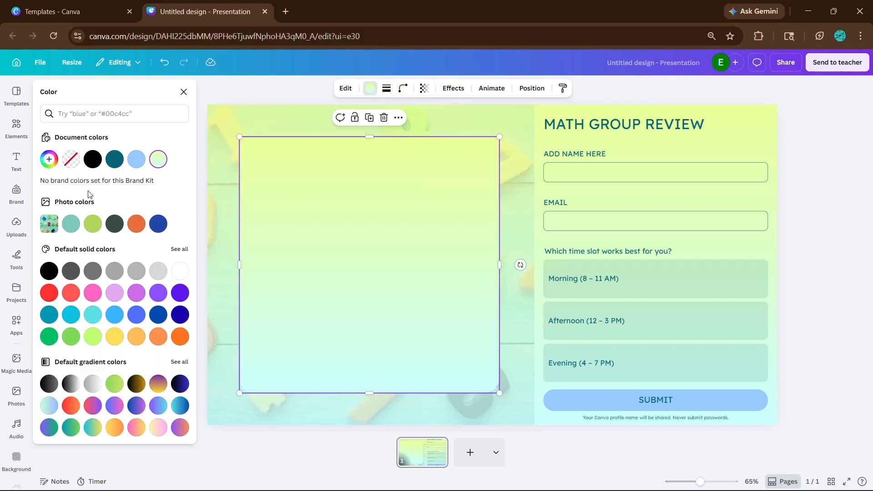
left_click(180, 271)
left_click(183, 92)
left_click(91, 118)
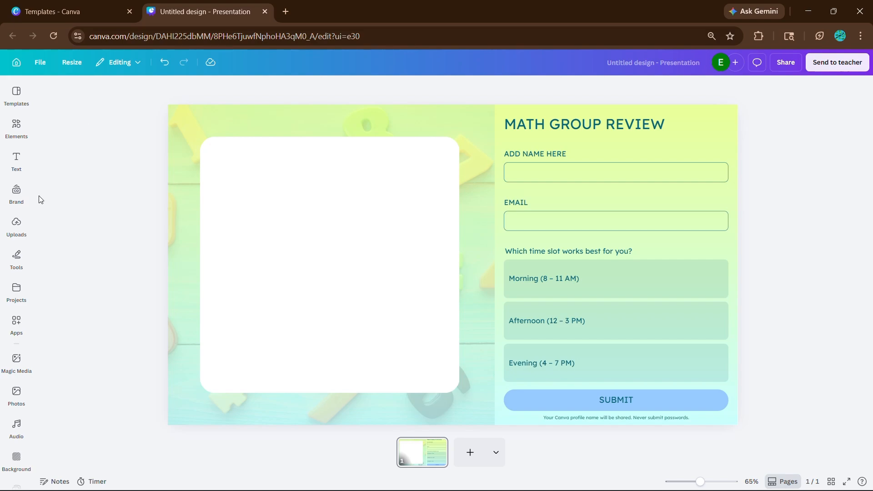
Add a heading text box to the page
left_click(17, 162)
left_click(91, 194)
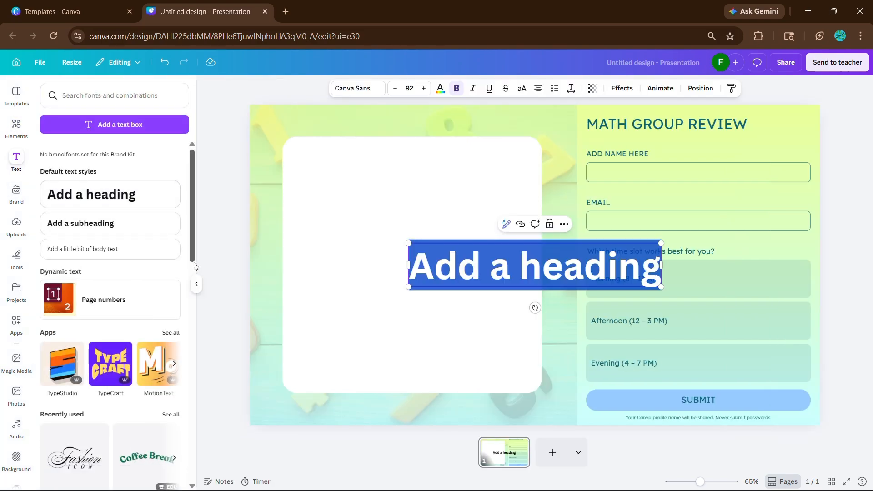
left_click(196, 282)
left_click(261, 248)
left_click_drag(415, 259, 328, 224)
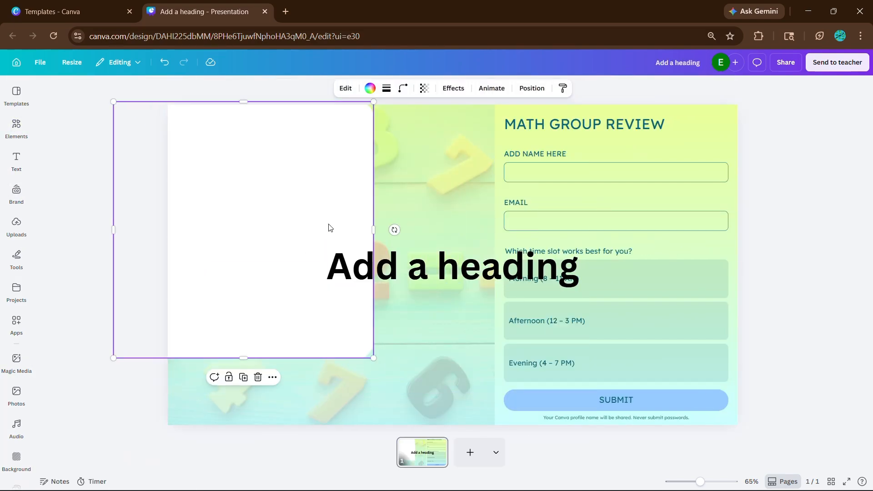
key("ctrl+z")
Place the heading on the white shape, narrow its box and replace its text with "Your Responses Matters To Us"
left_click_drag(457, 264, 357, 188)
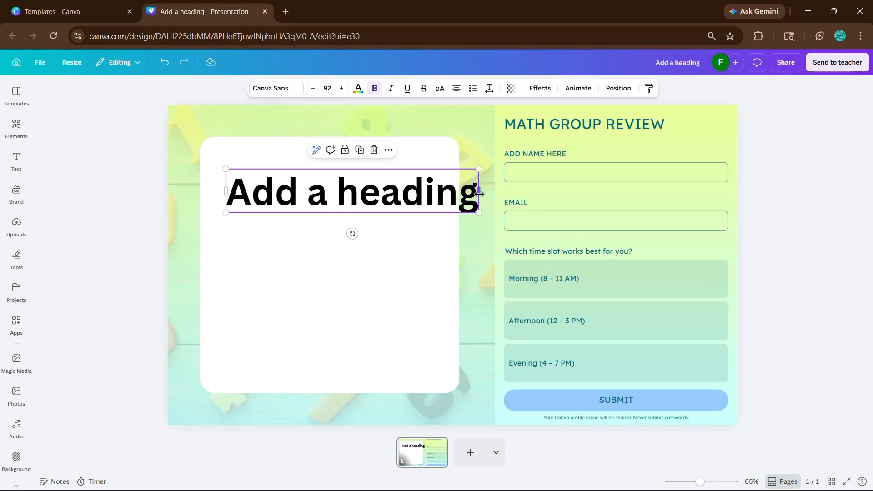
left_click_drag(480, 194, 398, 259)
double_click(397, 256)
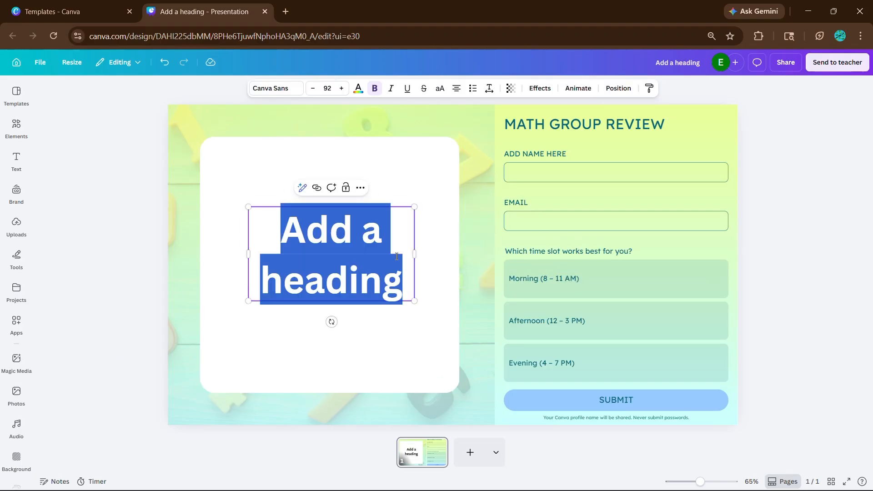
type("Your Res")
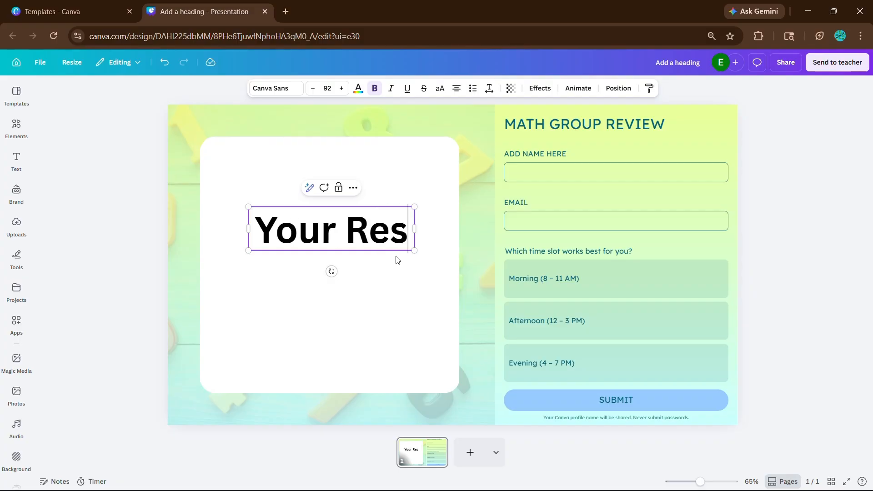
type("ponses Matters ")
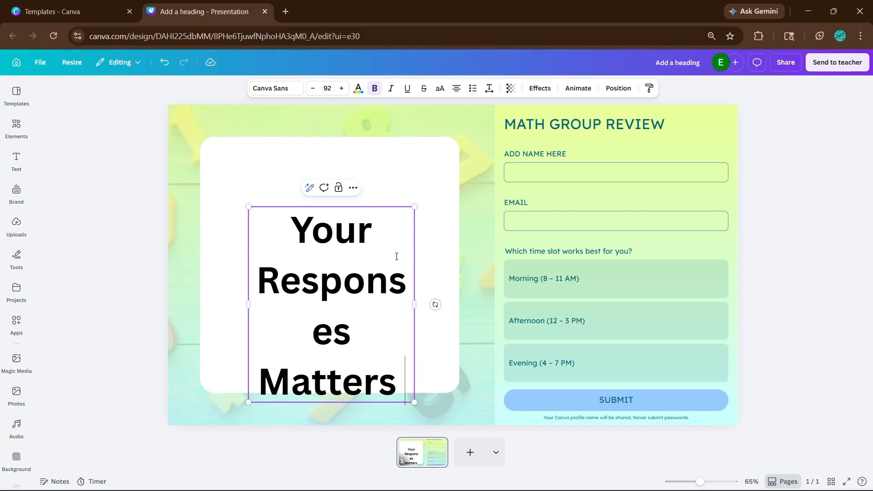
type("To Us")
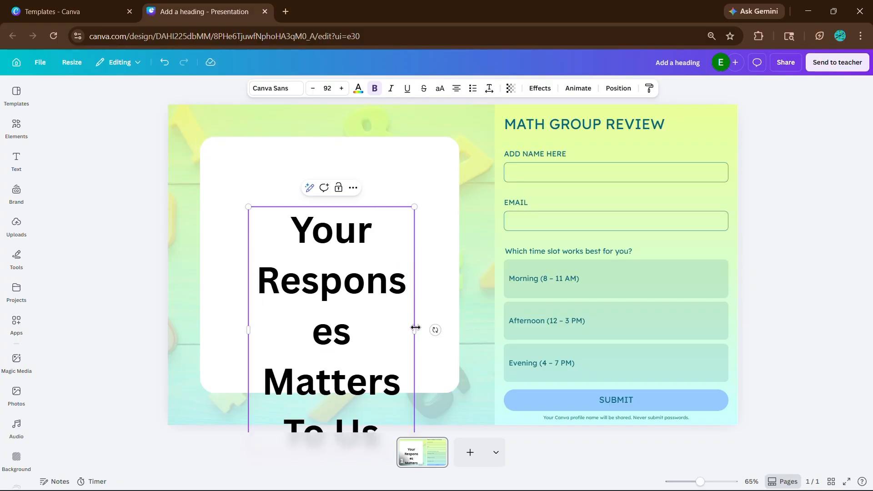
Widen the heading's box, move it within the white shape and scale the text down to size 76
left_click_drag(414, 329, 490, 288)
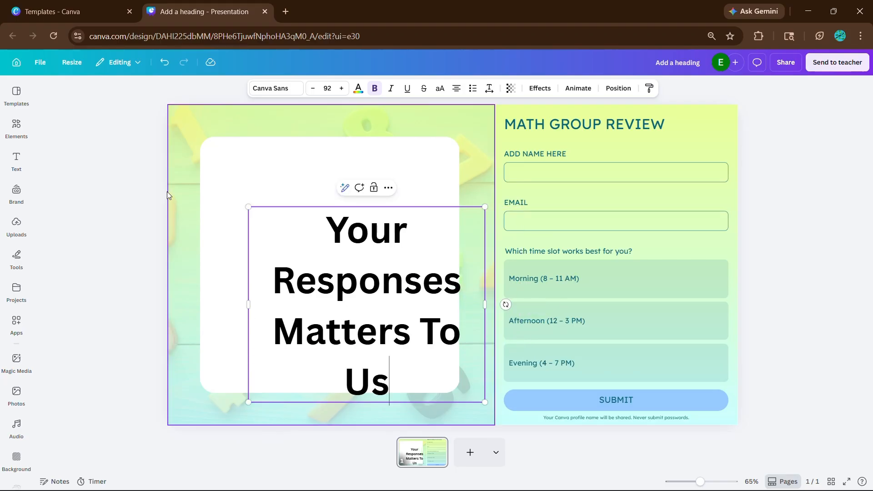
left_click_drag(370, 282, 330, 244)
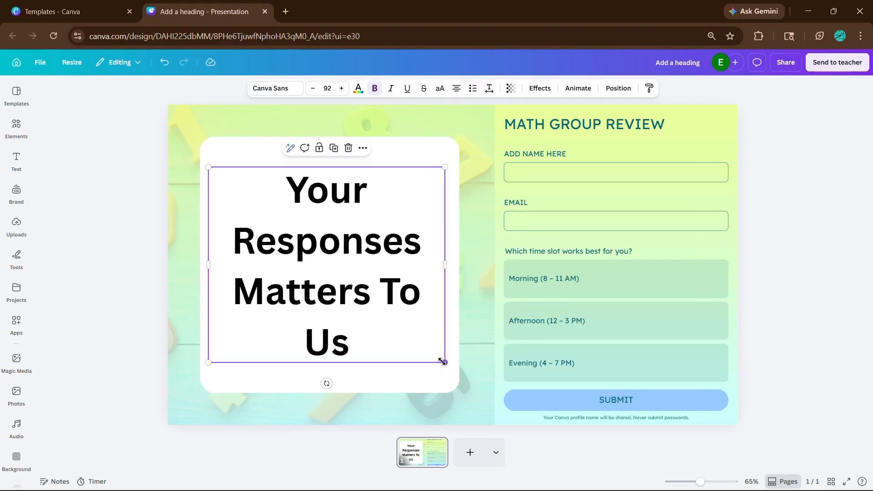
left_click_drag(444, 364, 403, 329)
Append ". Thank You!" to the end of the heading
type(". Thank YOu")
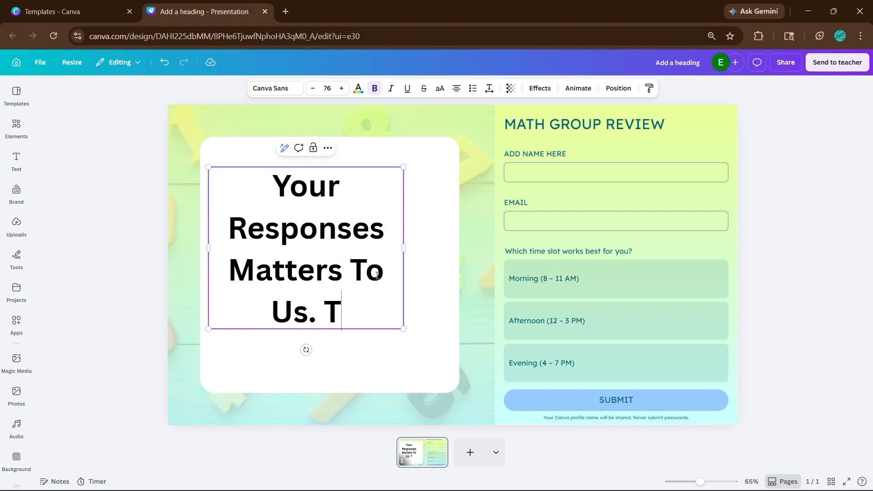
key("BackSpace")
key("BackSpace")
type("ou!")
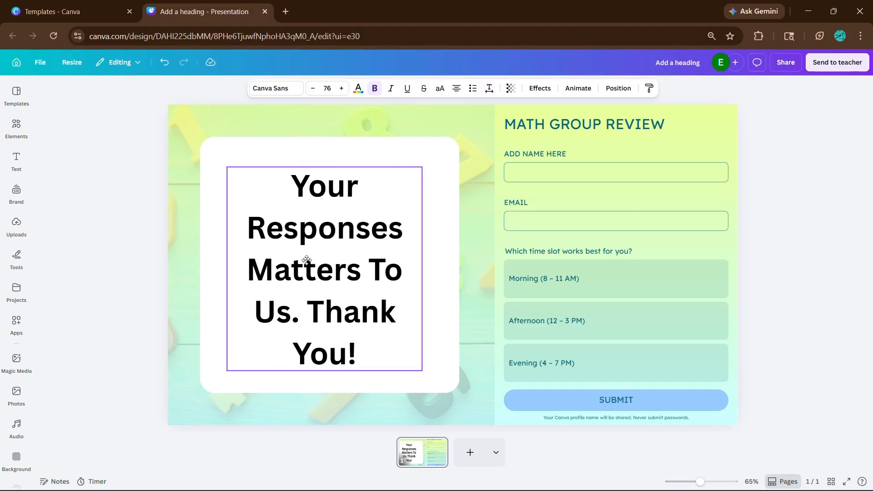
Try the Anton font on the heading, settle on Bricolage Grotesque and center the heading on the white shape
left_click(273, 89)
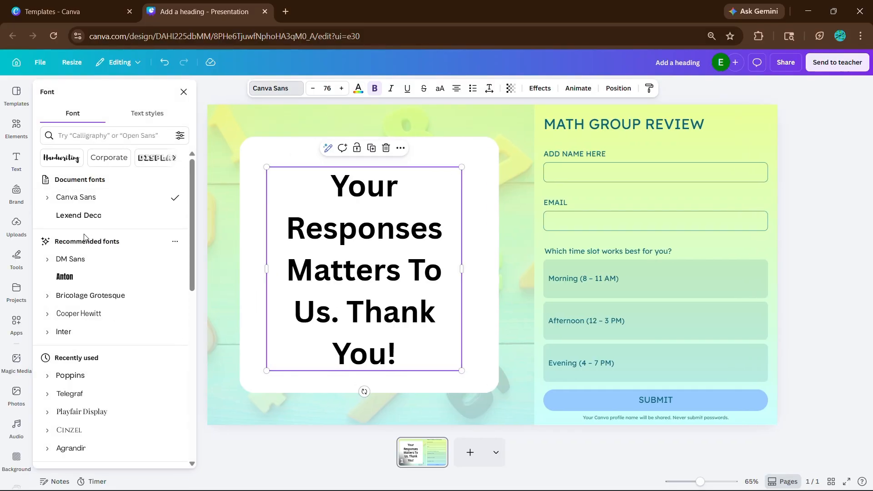
left_click(93, 278)
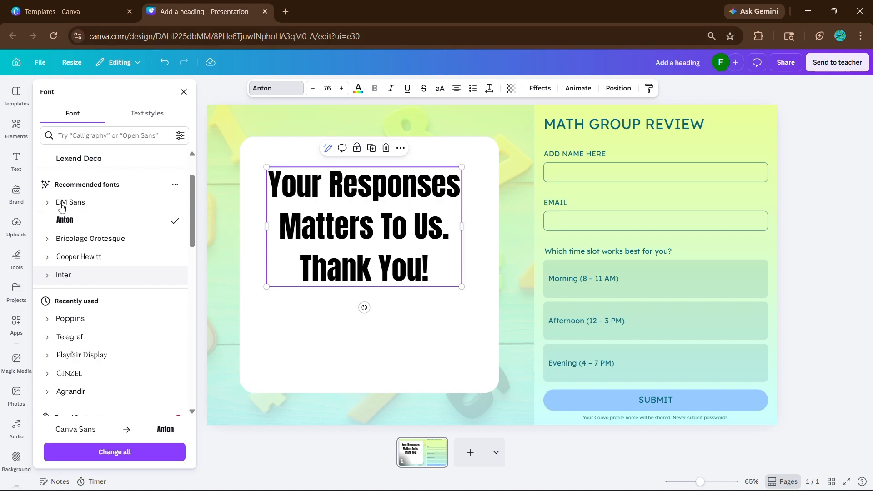
left_click(90, 242)
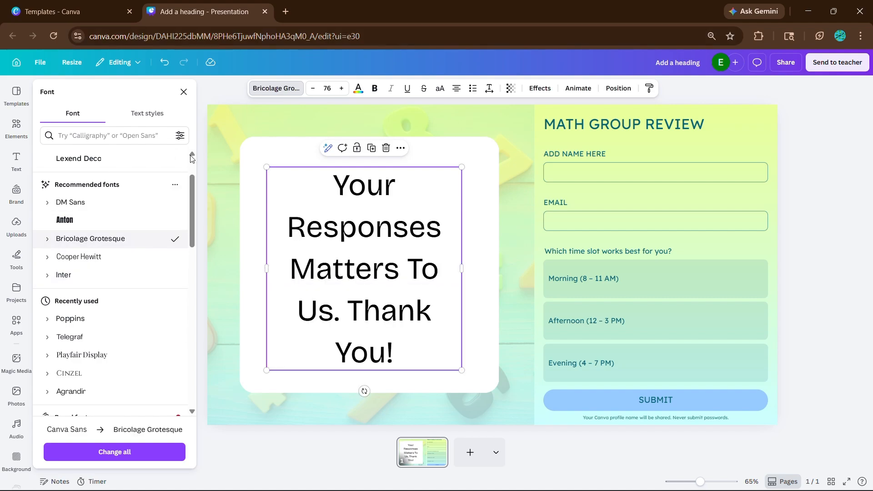
left_click(184, 92)
left_click(347, 227)
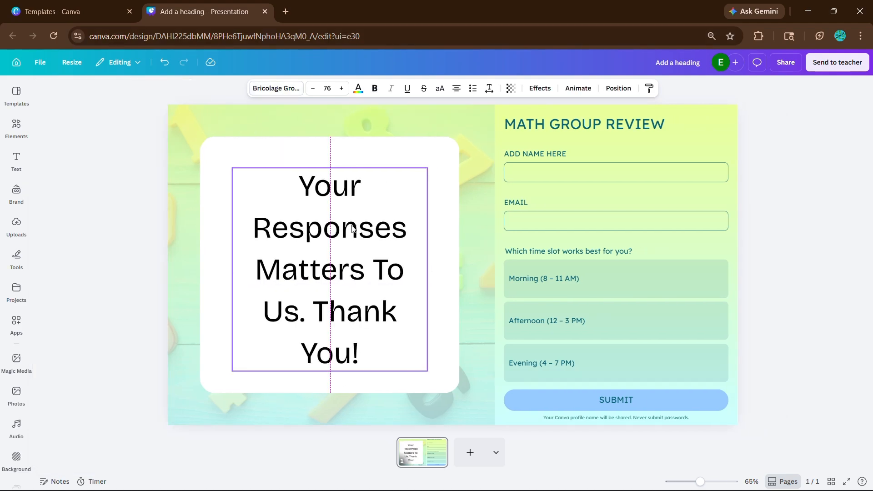
Try the document gradient on the heading text, then color it dark blue from the photo colors
left_click(358, 87)
left_click(154, 161)
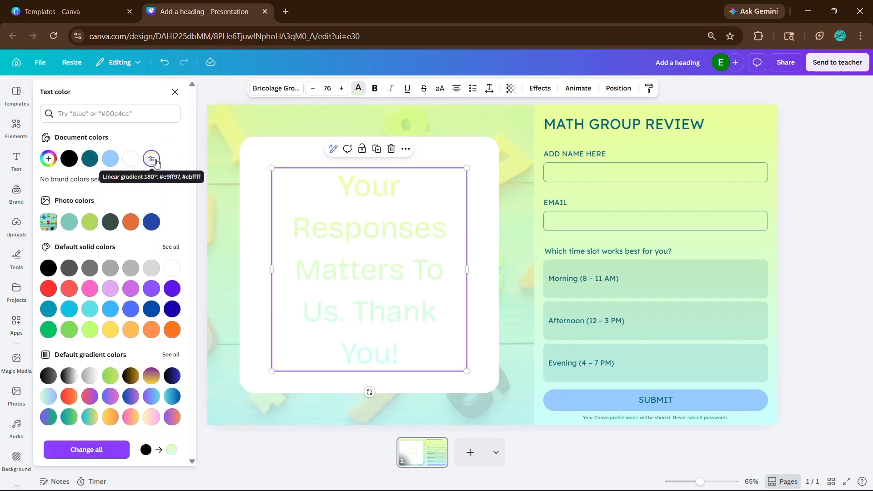
left_click(152, 222)
left_click(818, 293)
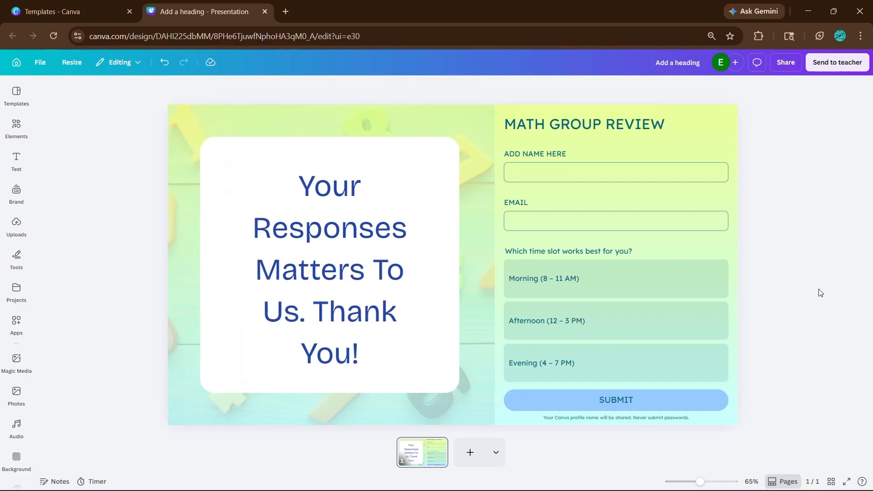